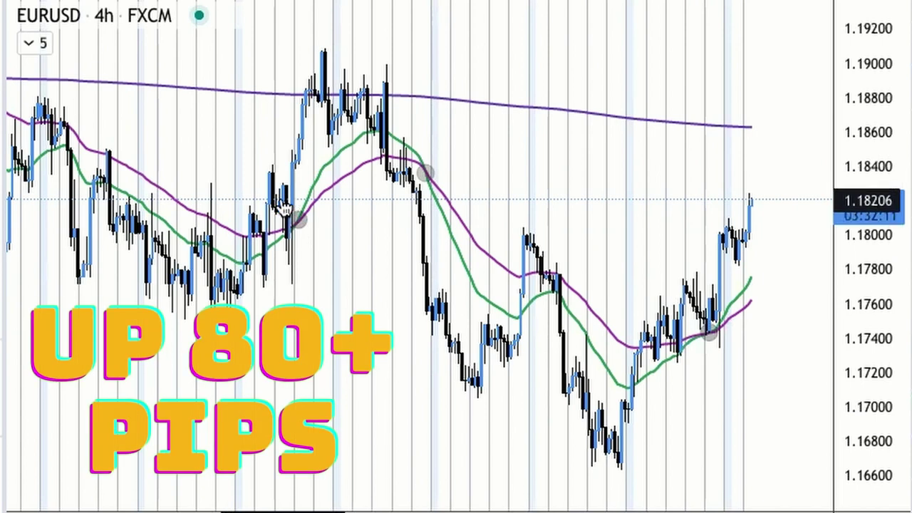
Step: Highlight the price peak around the long-term moving average with a yellow ellipse and place a matching ellipse just ahead of the latest candle
scroll(649, 123, up, 3)
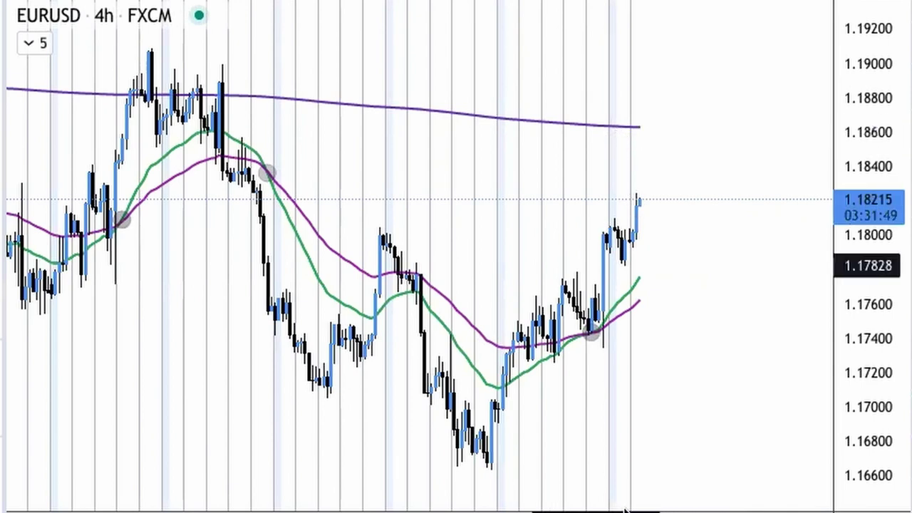
click(118, 88)
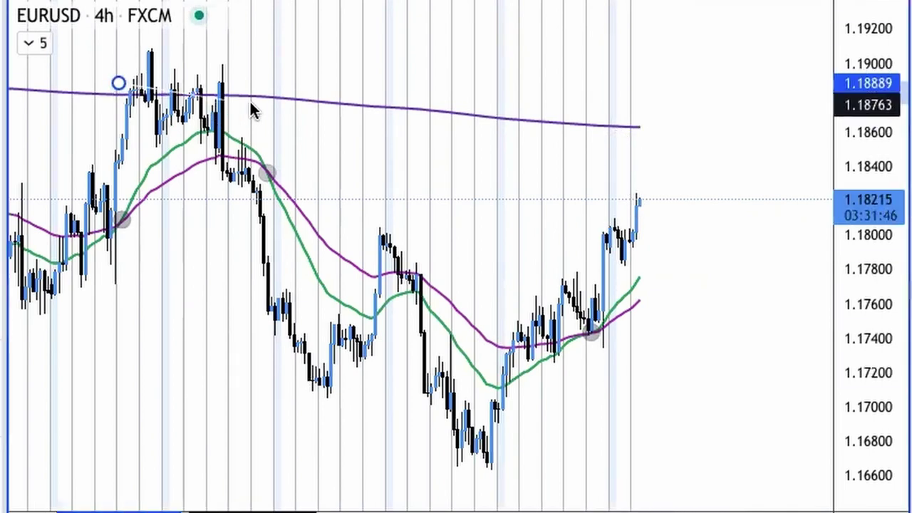
click(254, 110)
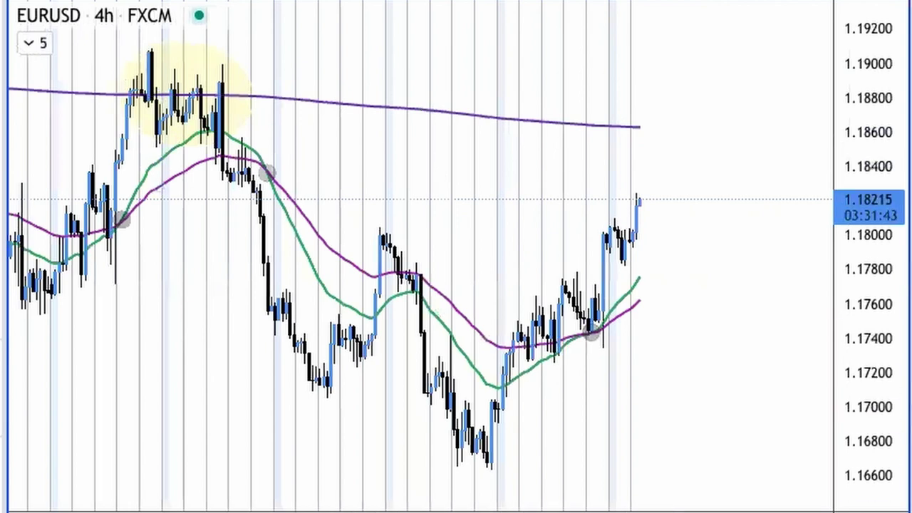
click(738, 151)
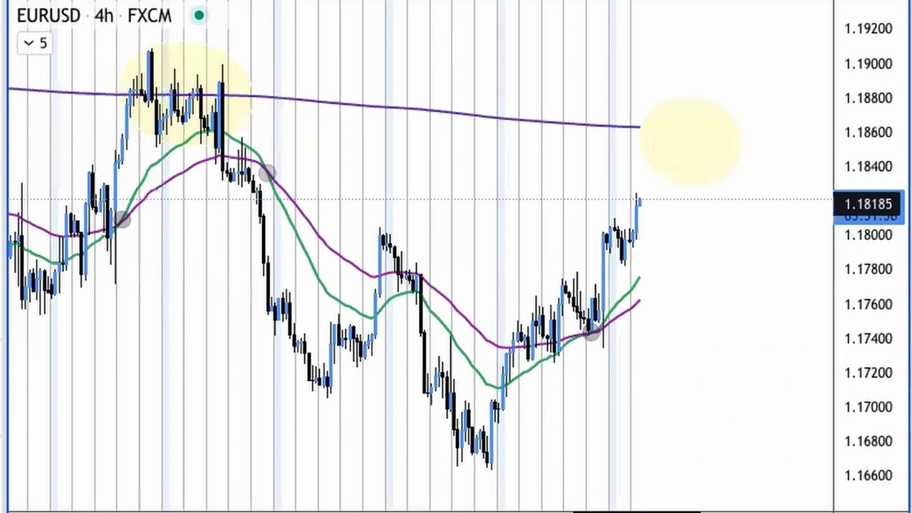
Step: Add a thin green horizontal zone at 1.18703–1.18759 through the highlighted peak, extending past the latest candle
scroll(420, 257, down, 2)
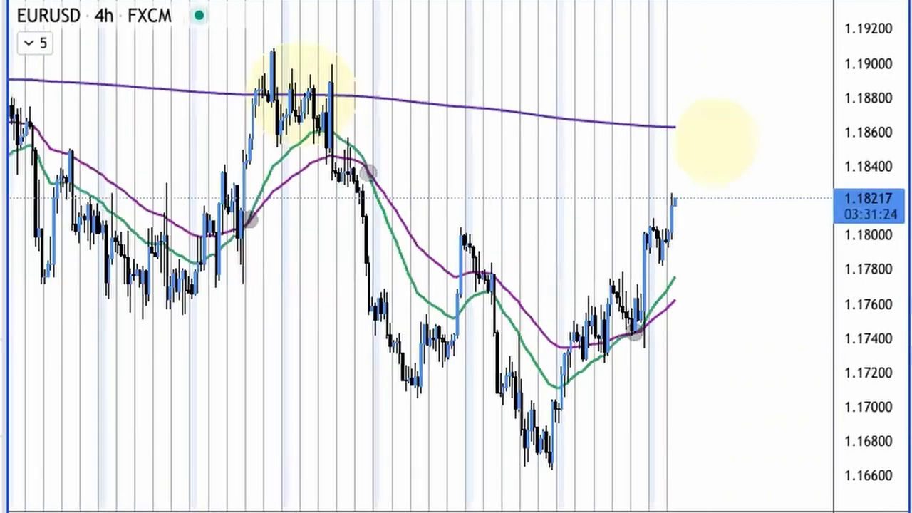
click(618, 146)
scroll(583, 165, down, 1)
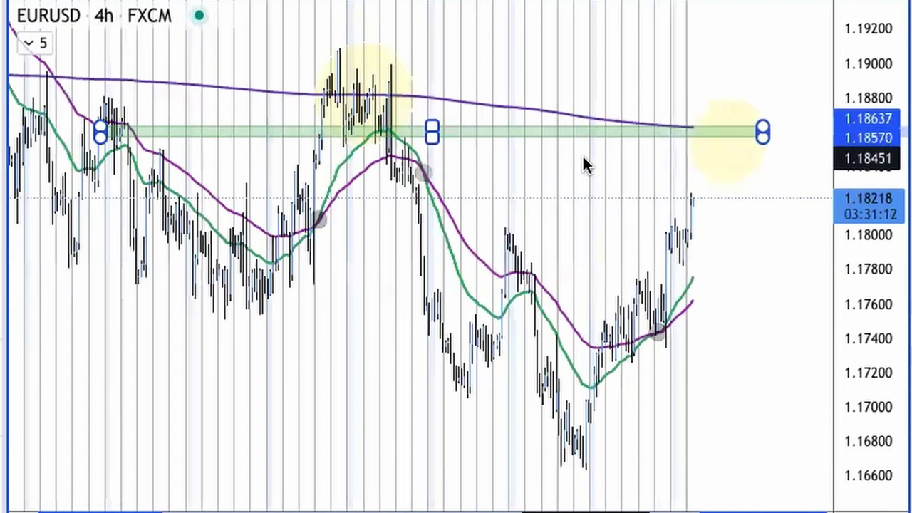
scroll(583, 167, down, 2)
drag(534, 156, 439, 147)
drag(638, 152, 753, 144)
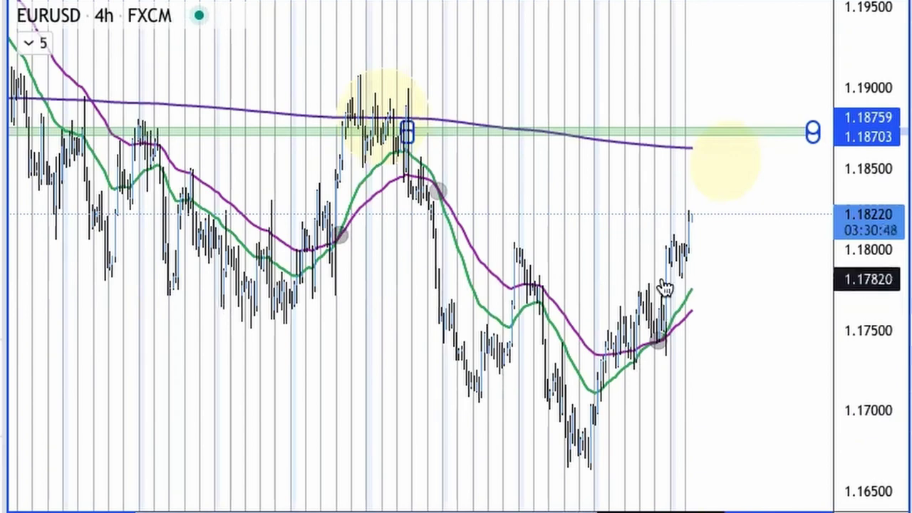
scroll(661, 281, up, 5)
scroll(663, 285, up, 5)
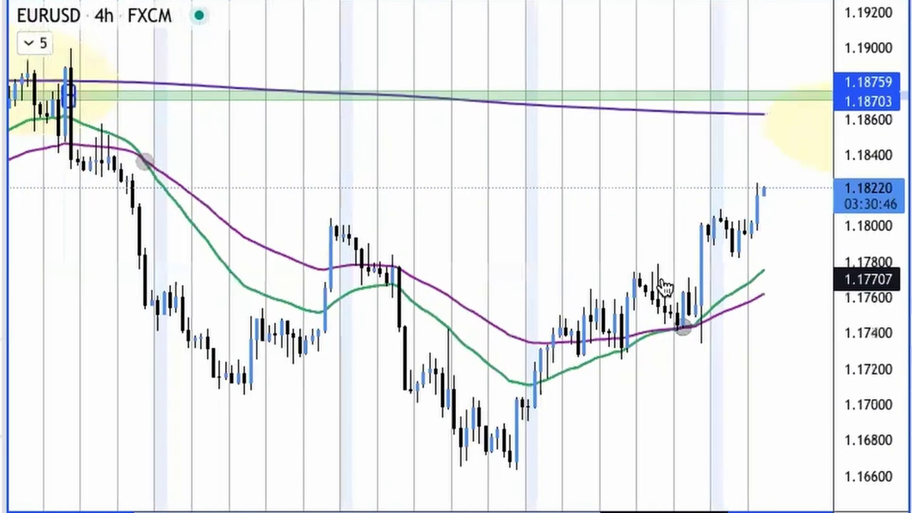
scroll(663, 285, down, 4)
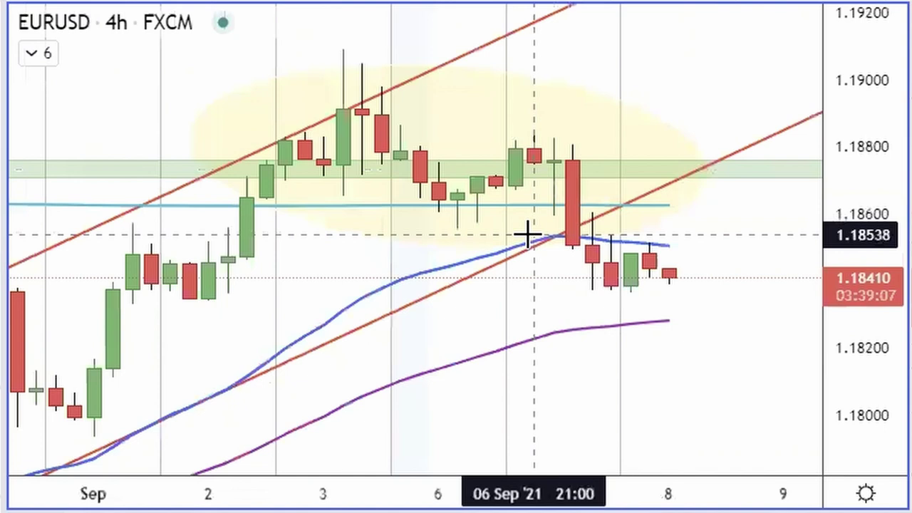
Step: Overlay a bars pattern of the early-August price action on the early-September peak for comparison, and delete the overlay
scroll(534, 236, down, 3)
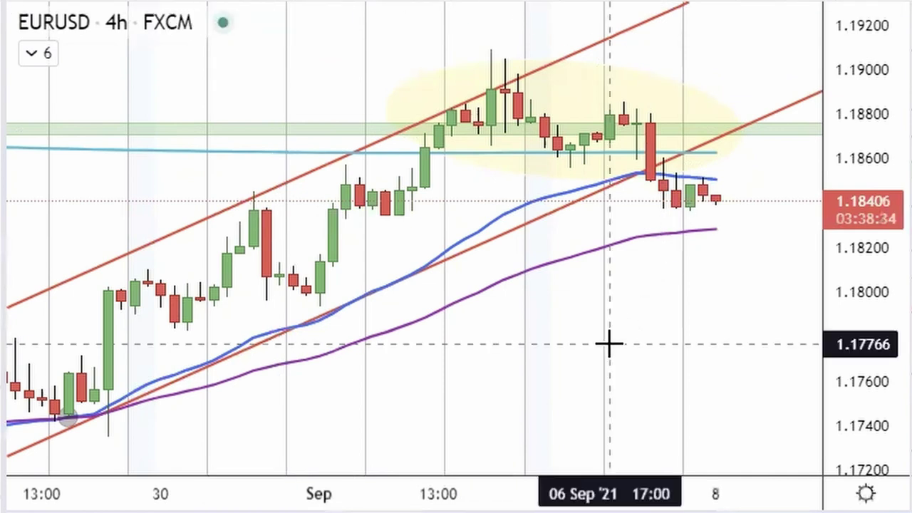
scroll(610, 345, down, 5)
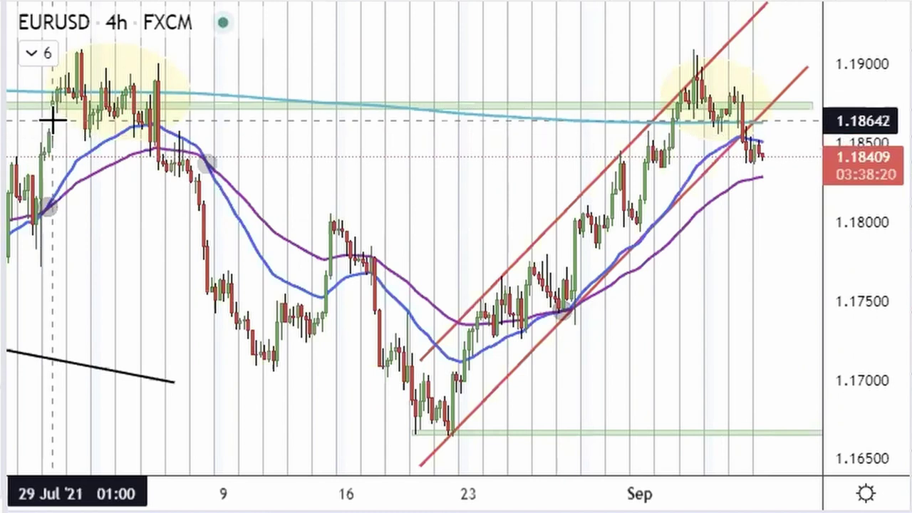
click(157, 121)
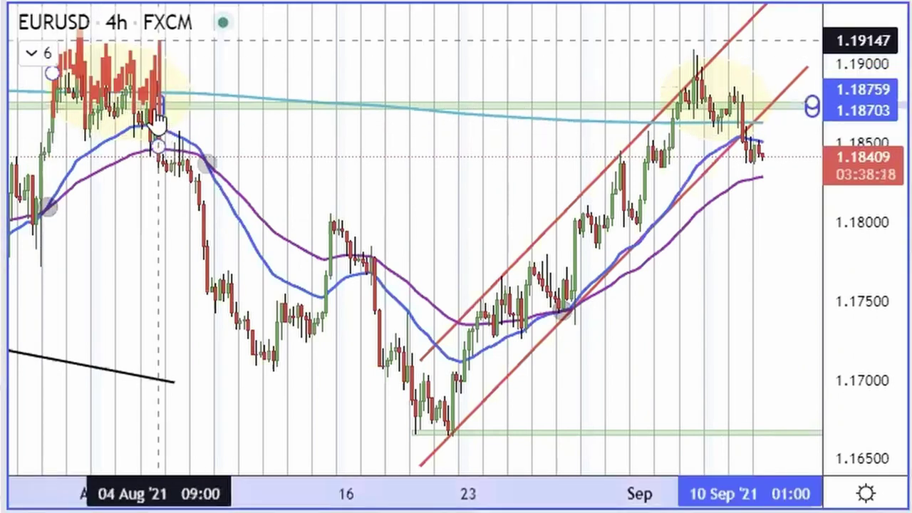
click(156, 61)
mouse_move(780, 60)
mouse_down()
mouse_move(764, 80)
mouse_move(763, 107)
mouse_up()
scroll(804, 266, right, 5)
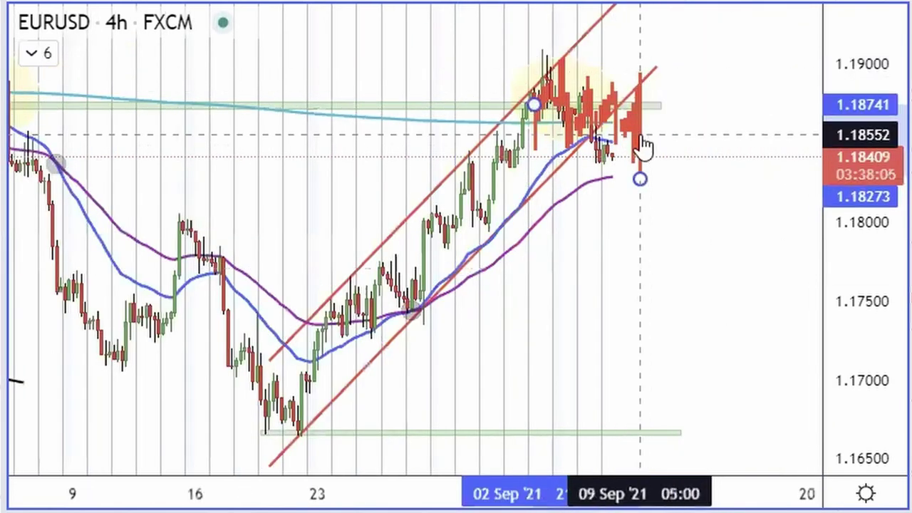
key(Delete)
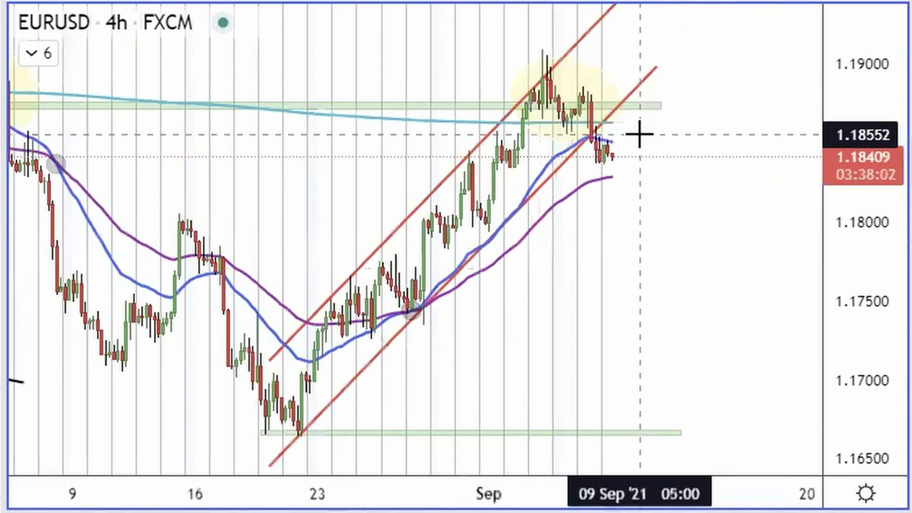
click(592, 76)
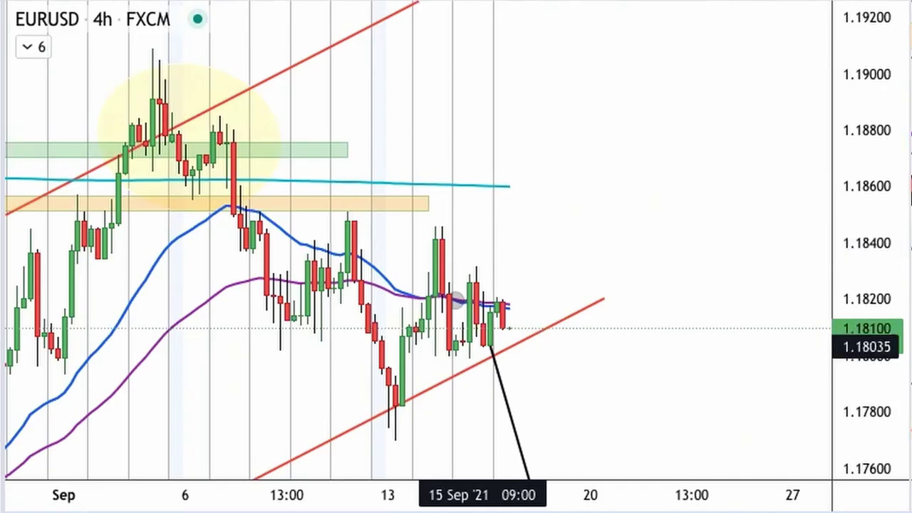
scroll(428, 305, down, 5)
scroll(426, 299, up, 4)
scroll(427, 299, up, 6)
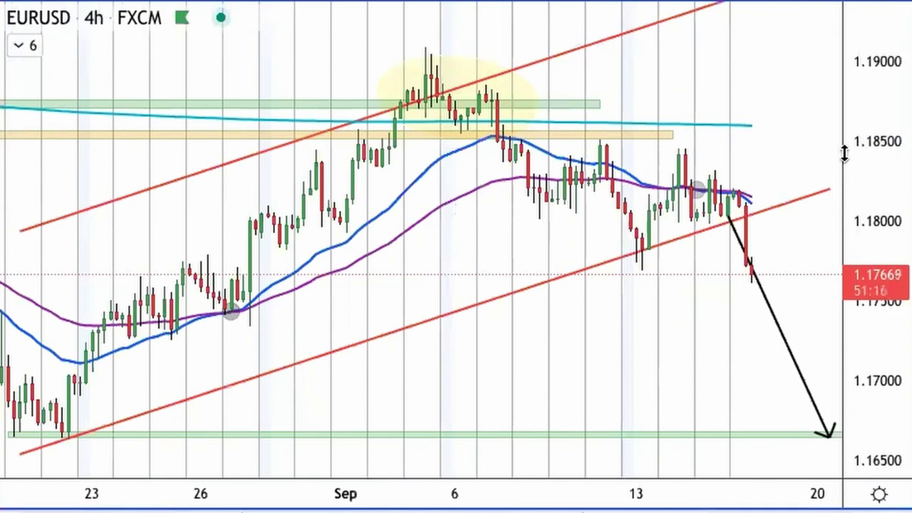
Step: Copy the lowest green support zone to about 1.1753, just below the latest candle
scroll(721, 168, up, 3)
scroll(721, 166, up, 5)
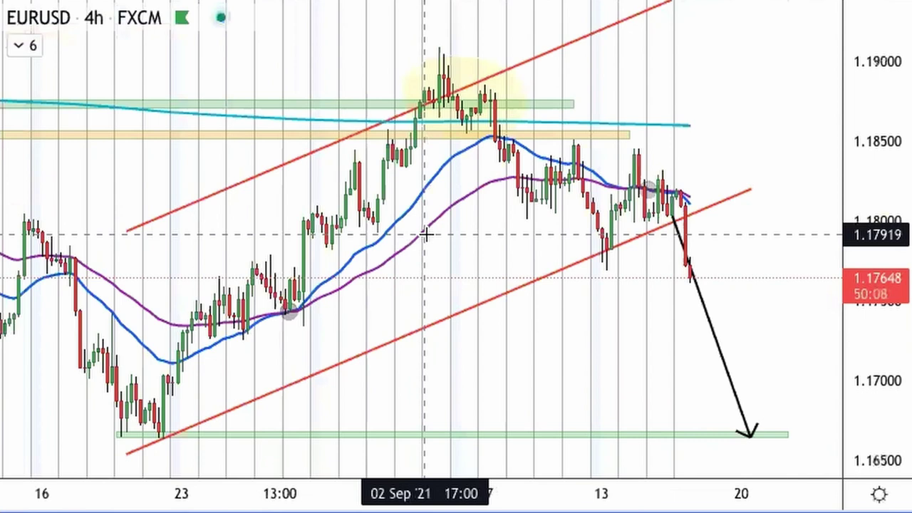
drag(487, 436, 632, 310)
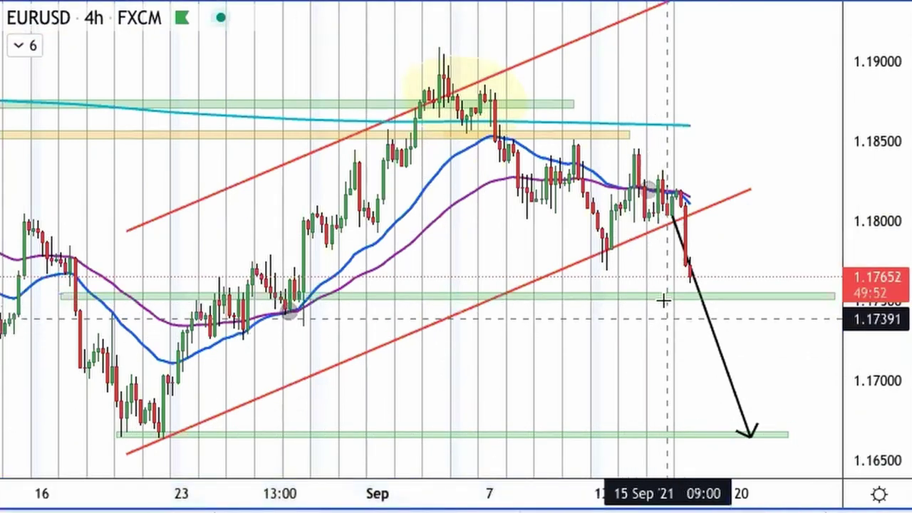
Step: Examine the moving-average crossover, the break below the ascending channel and the support zones beneath the current price
scroll(668, 314, left, 2)
scroll(670, 292, up, 3)
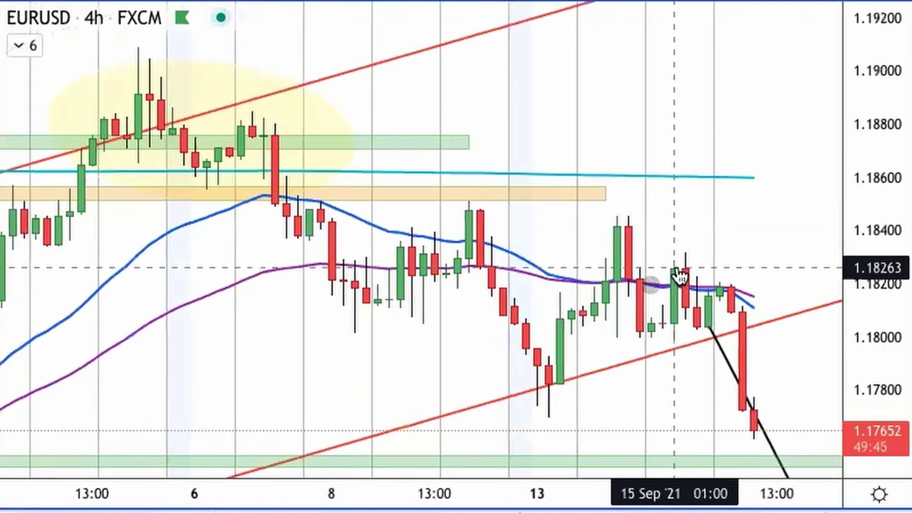
scroll(678, 271, up, 2)
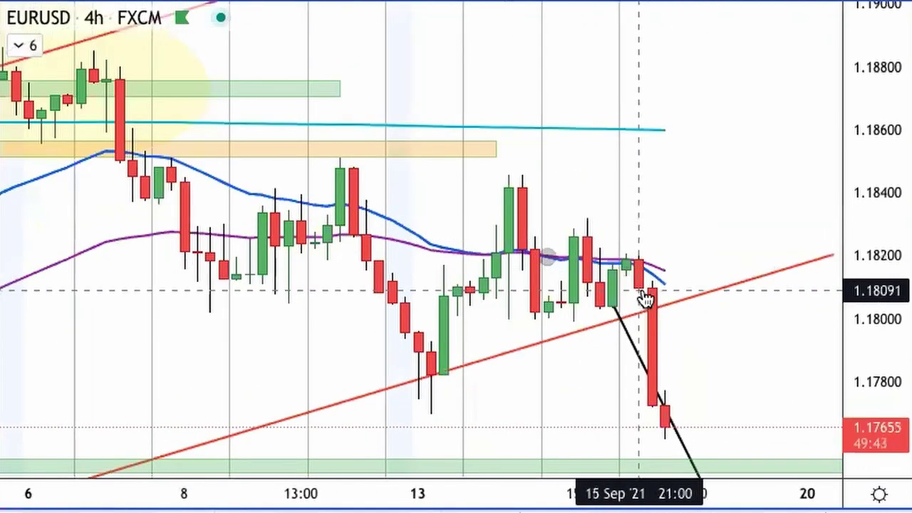
scroll(677, 320, down, 2)
scroll(686, 330, down, 5)
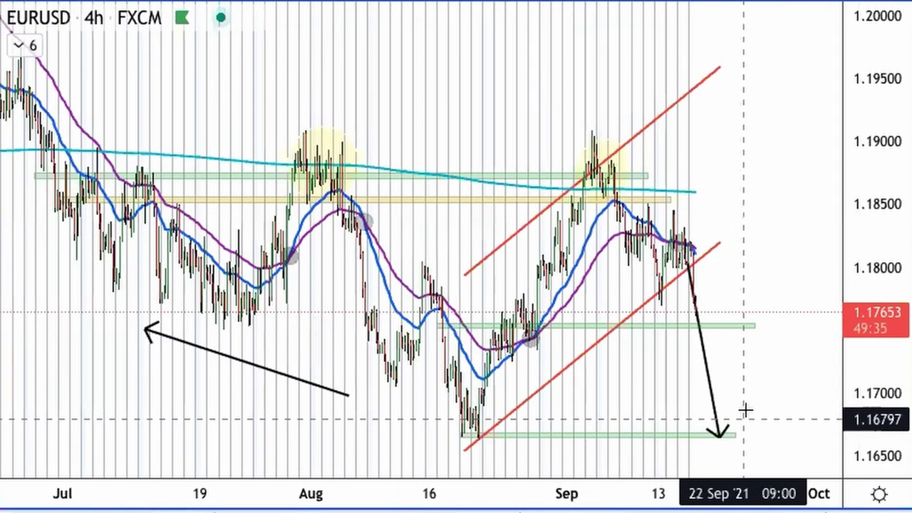
scroll(723, 309, up, 4)
scroll(724, 309, up, 5)
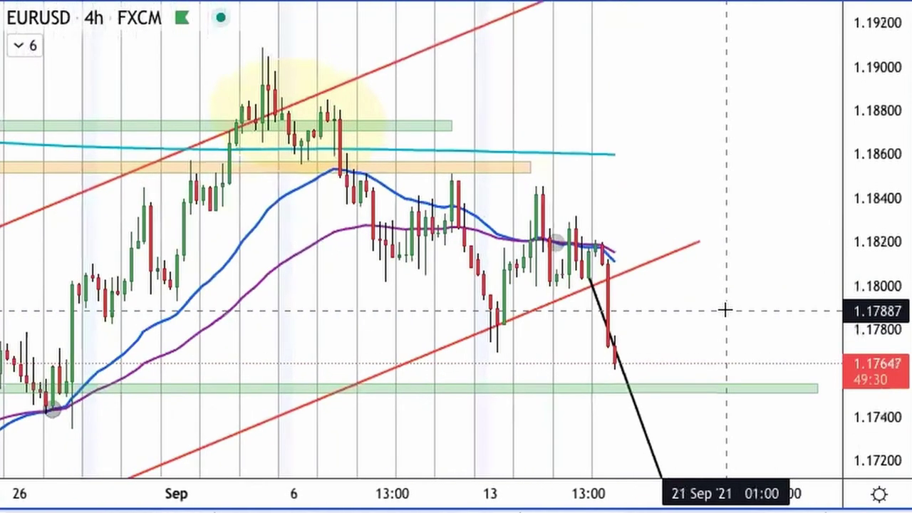
scroll(724, 309, up, 4)
Step: Duplicate the lowest green support zone near 1.1665 and extend its right edge
scroll(725, 309, down, 5)
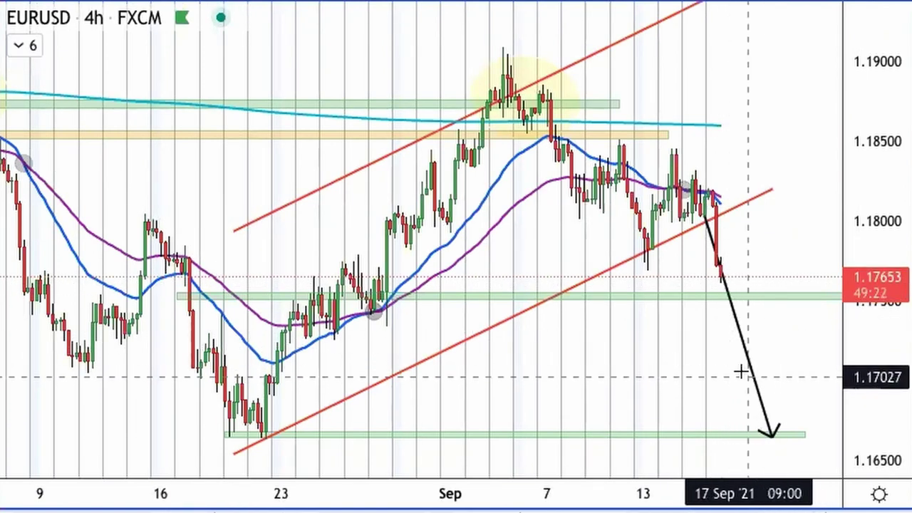
click(672, 435)
key(ctrl+c)
key(ctrl+v)
drag(806, 433, 853, 428)
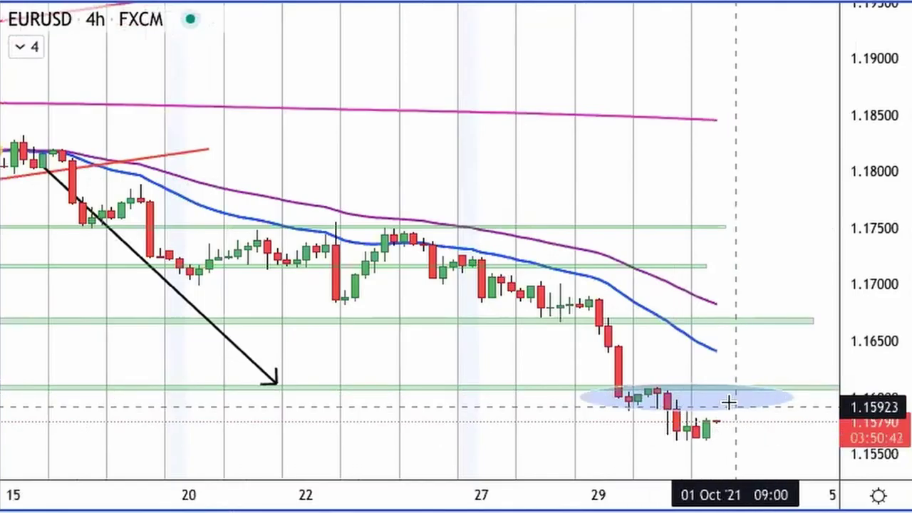
Step: Measure the price drop from the mid-September moving-average crossover to the lows of 30 September
drag(890, 242, 898, 427)
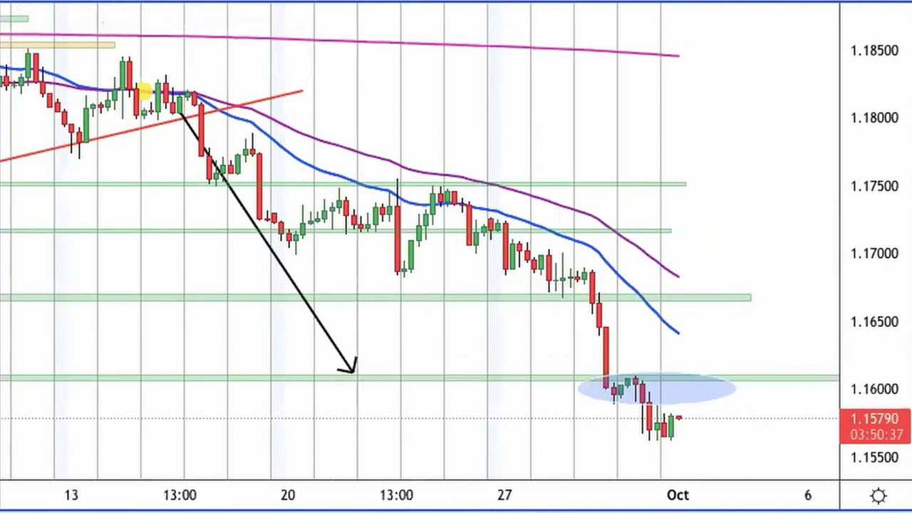
shift+click(151, 95)
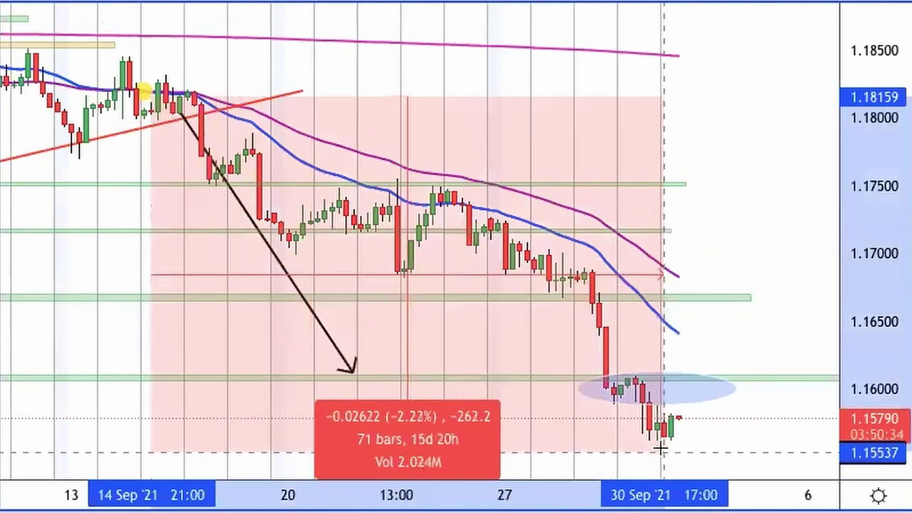
click(663, 448)
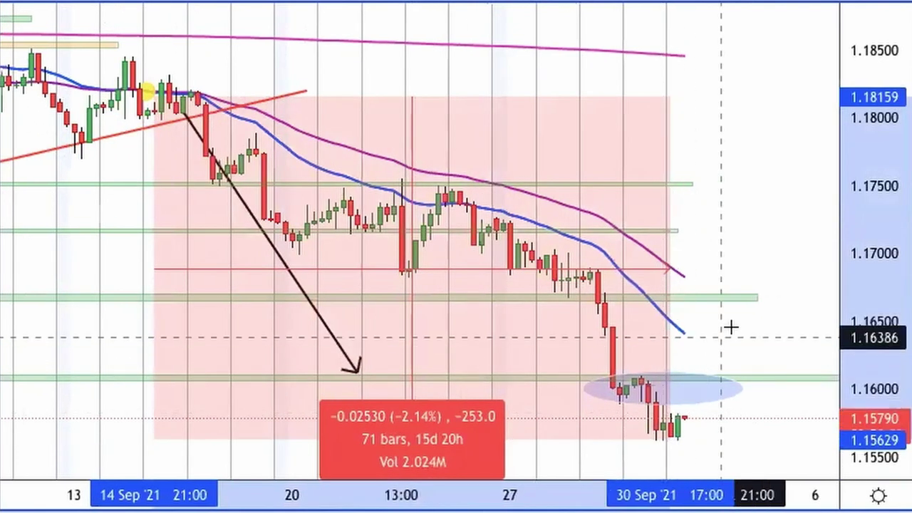
Step: Clear the measurement and delete the blue ellipse around the consolidation near 1.1600
click(709, 392)
click(710, 393)
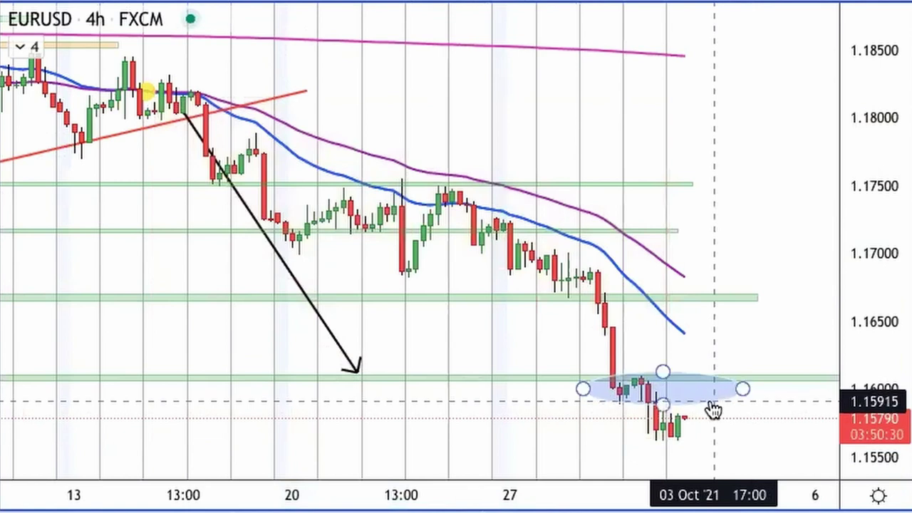
key(Delete)
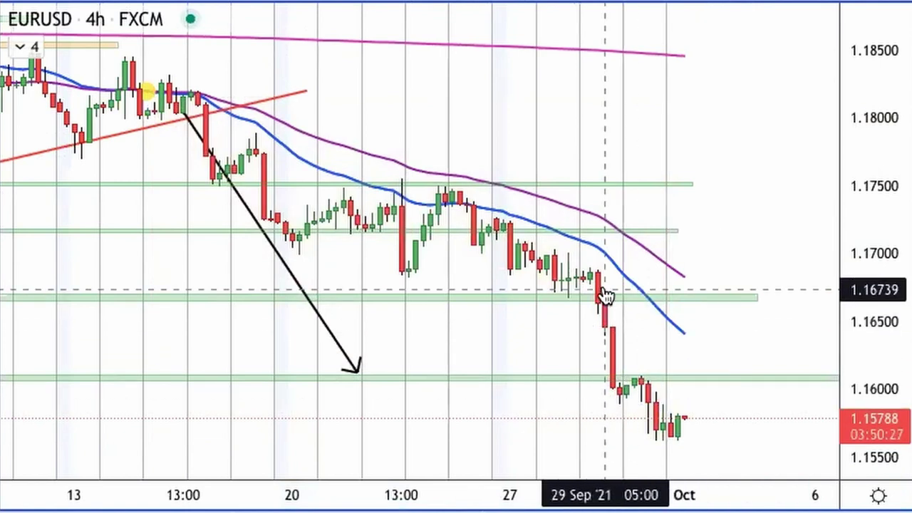
Step: Measure the initial drop from the start of the black arrow down to just above the second green zone
scroll(656, 387, down, 1)
click(655, 385)
scroll(655, 389, down, 3)
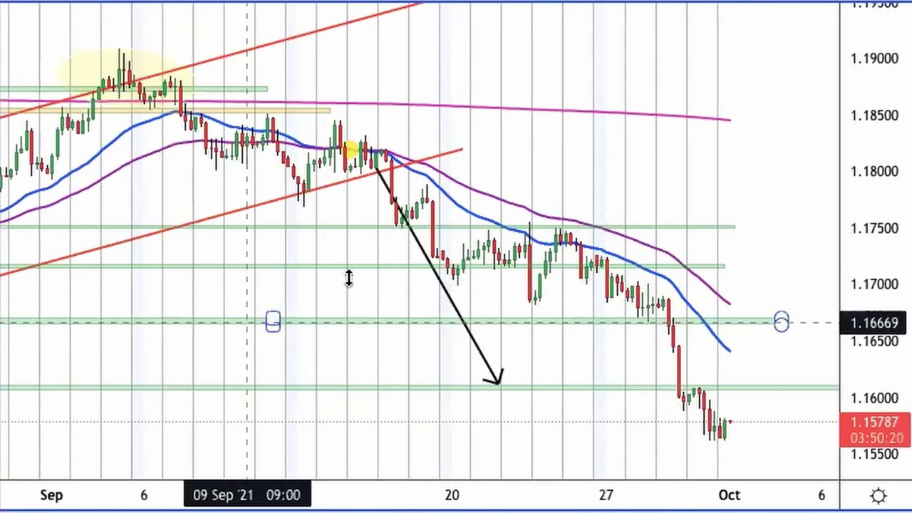
click(375, 163)
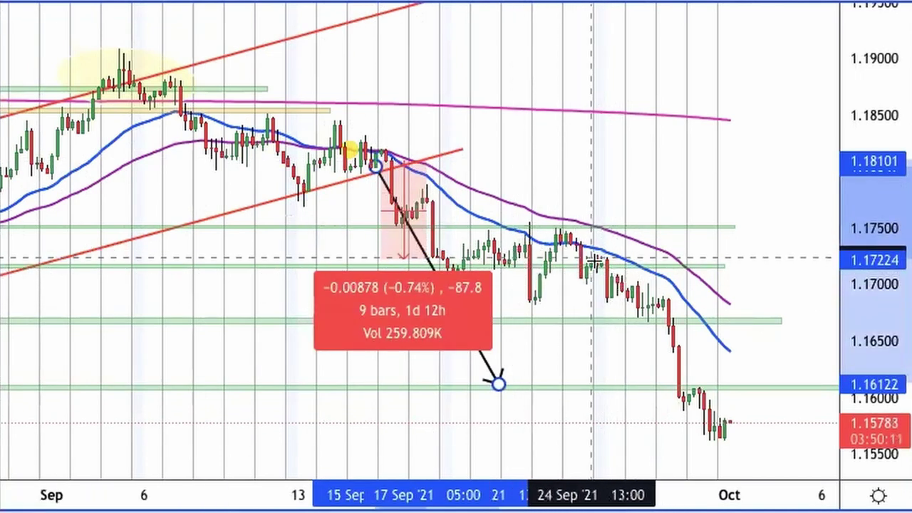
Step: Measure the short decline from the blue moving average around 24 September and clear the measurement
shift+click(563, 242)
click(574, 268)
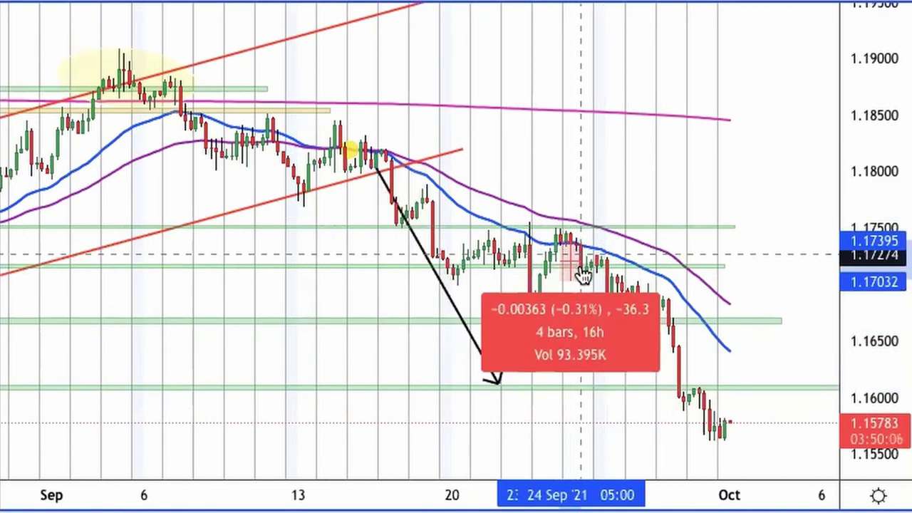
click(381, 295)
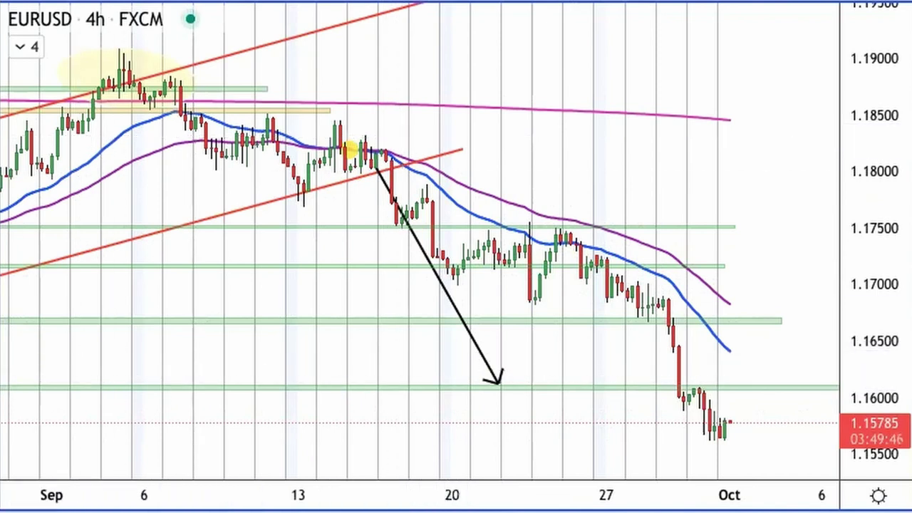
Step: Measure the decline from 14 to 27 September, and remeasure the initial drop from the start of the black arrow
shift+click(350, 184)
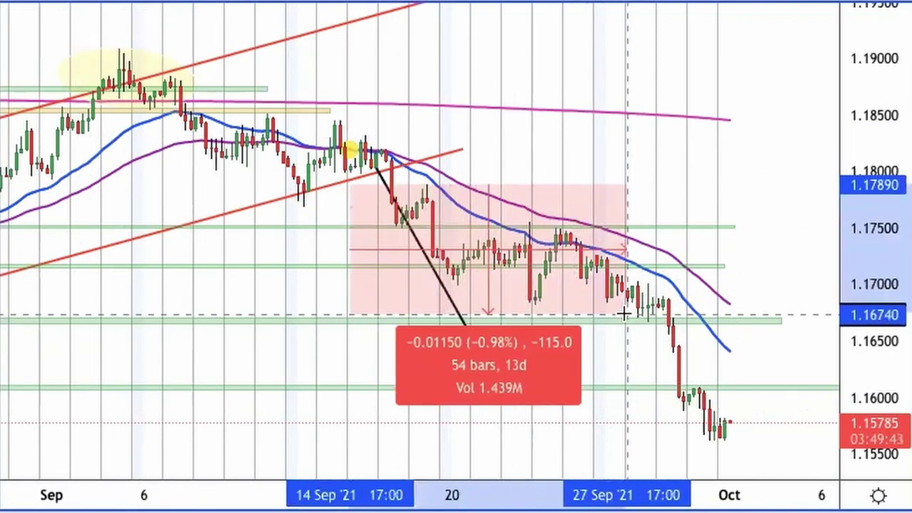
click(621, 315)
click(639, 214)
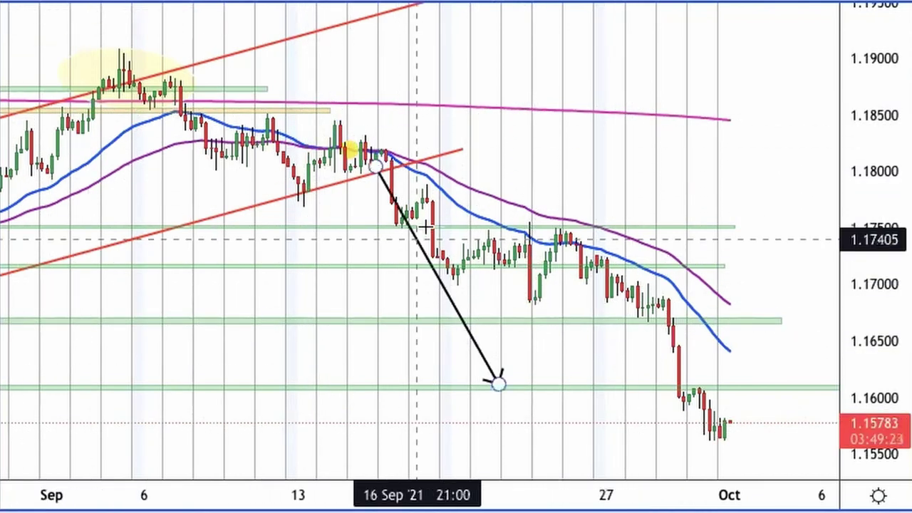
shift+click(375, 168)
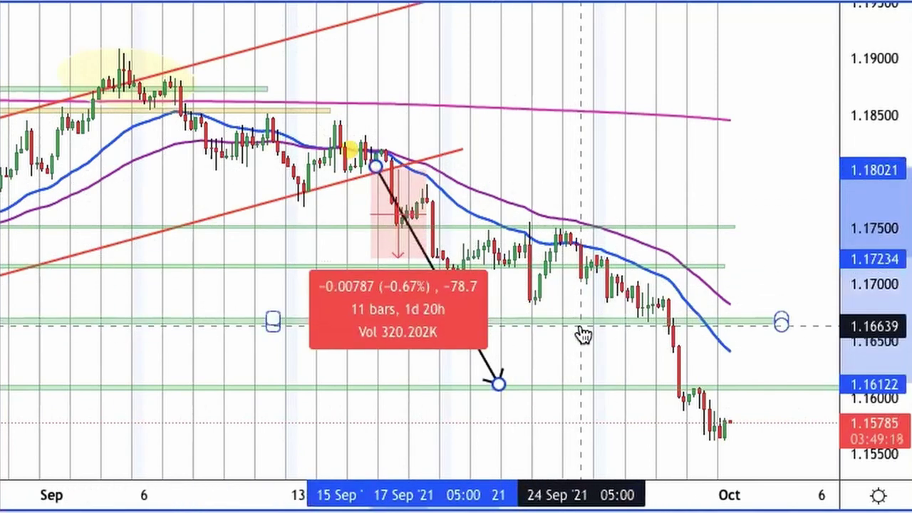
click(264, 352)
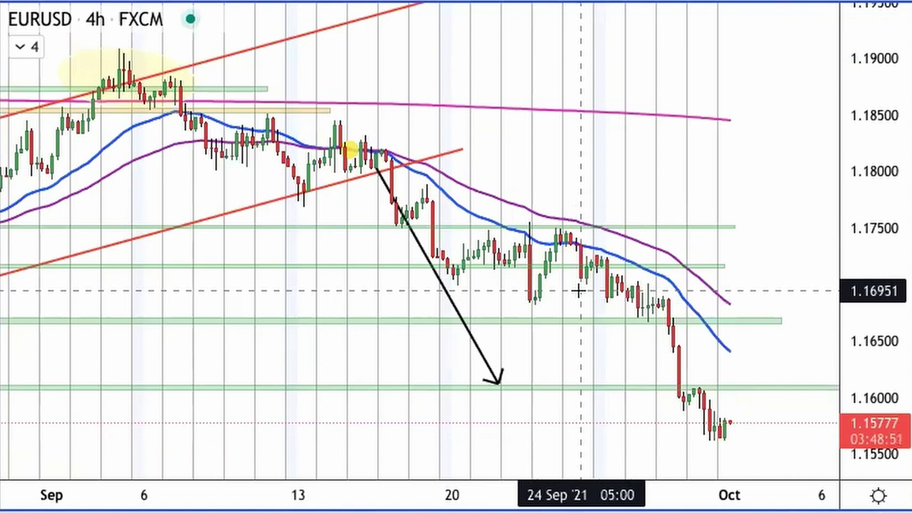
scroll(580, 291, up, 5)
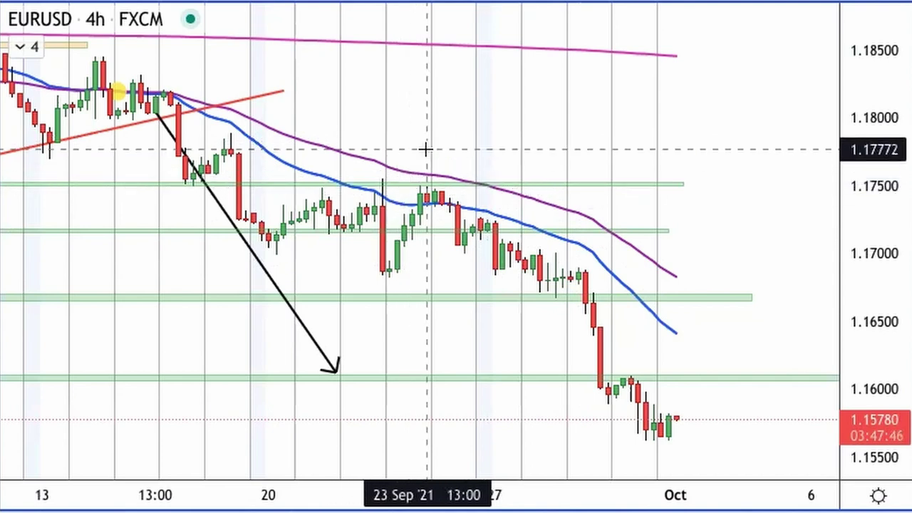
scroll(416, 146, up, 5)
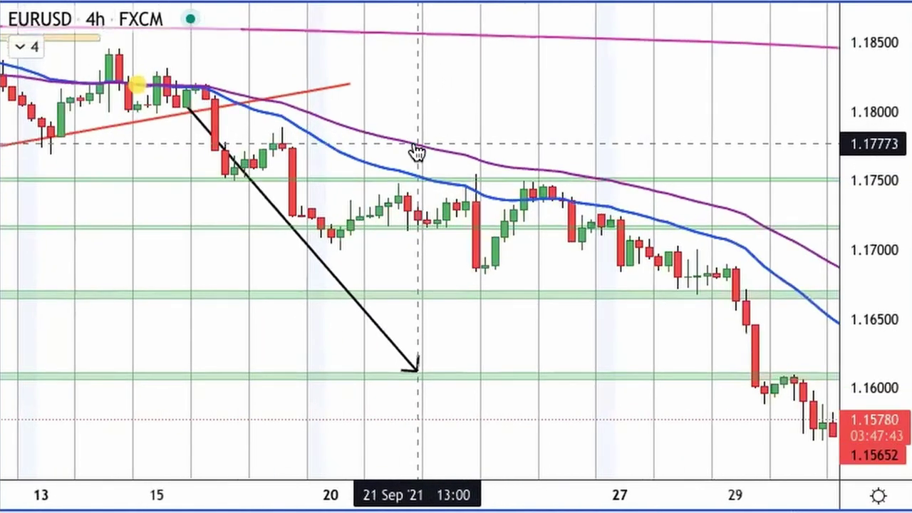
scroll(414, 143, down, 1)
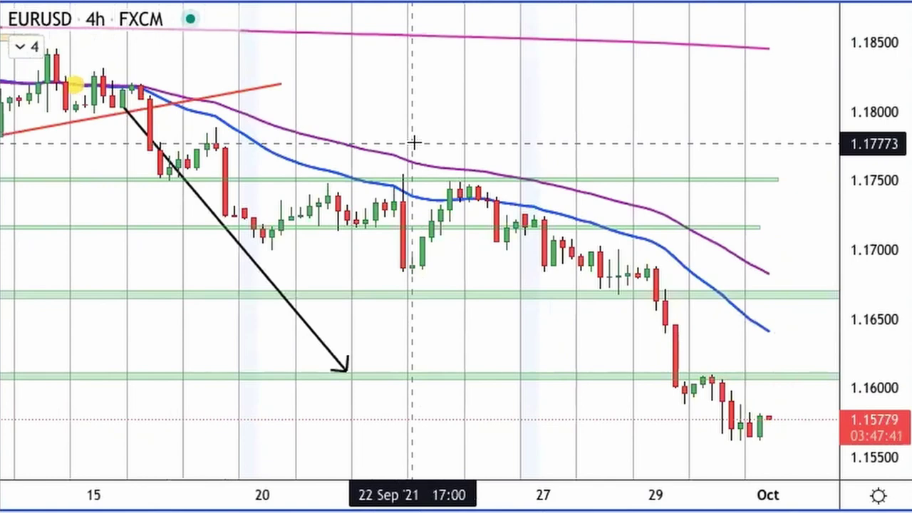